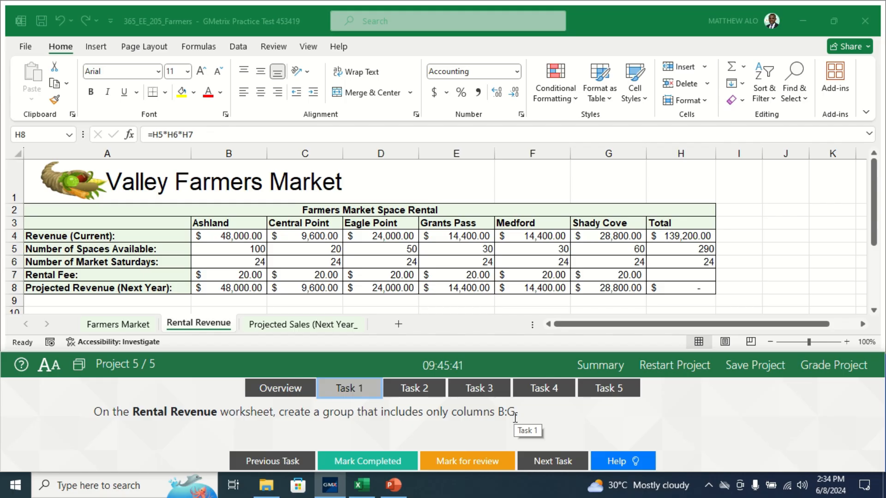
Group columns B:G on the Rental Revenue worksheet and mark Task 1 as completed.
left_click(187, 323)
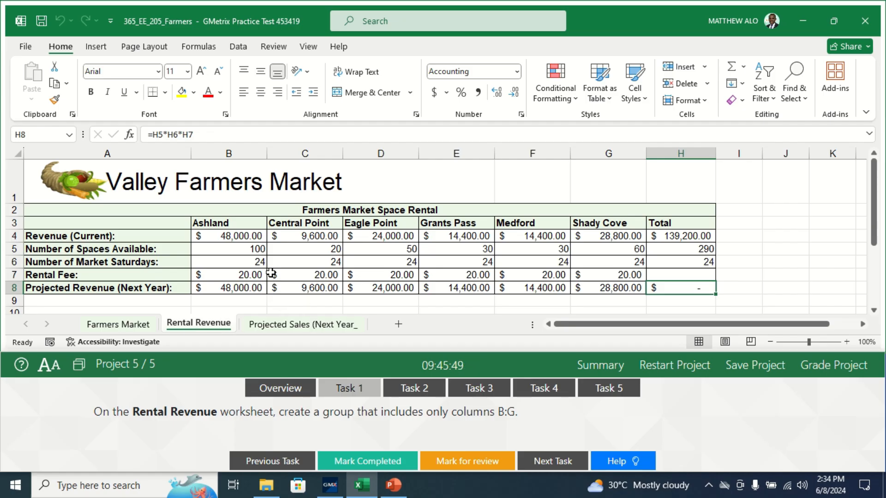
left_click_drag(238, 151, 593, 167)
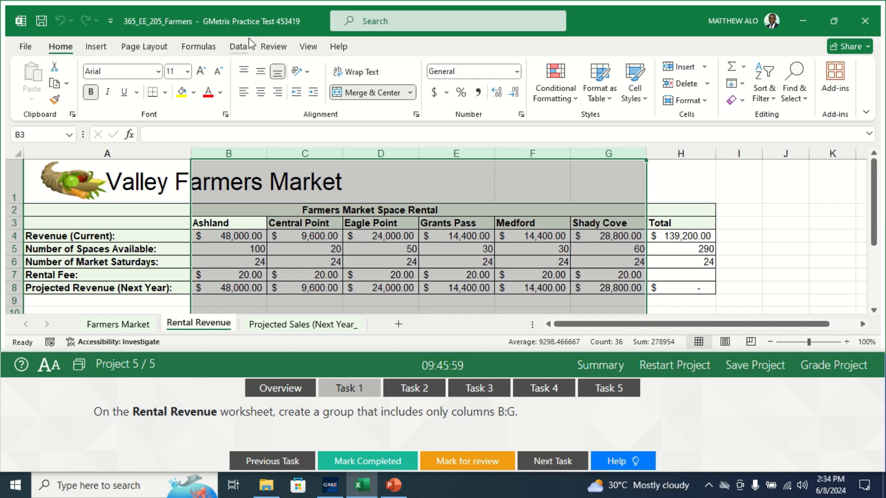
left_click(239, 48)
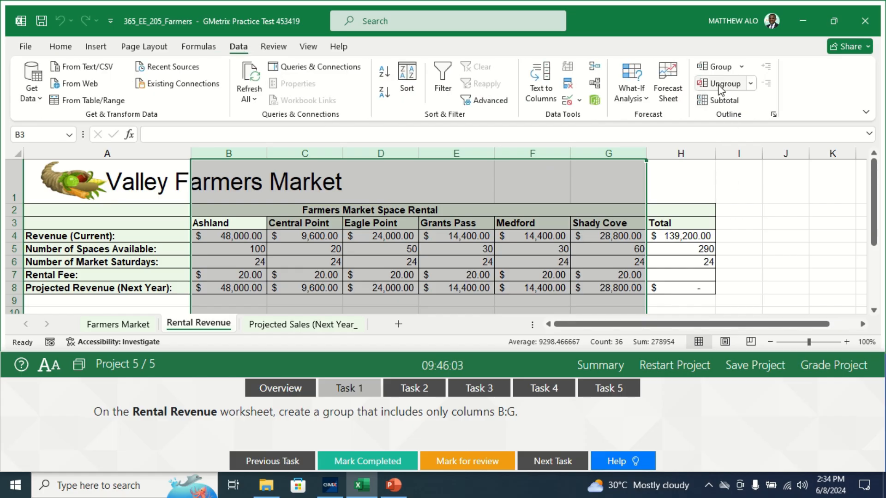
left_click(717, 68)
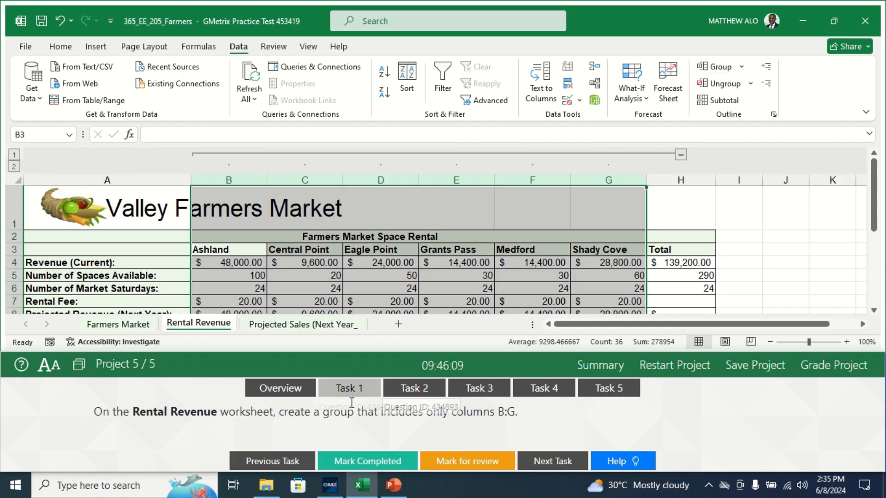
left_click(361, 462)
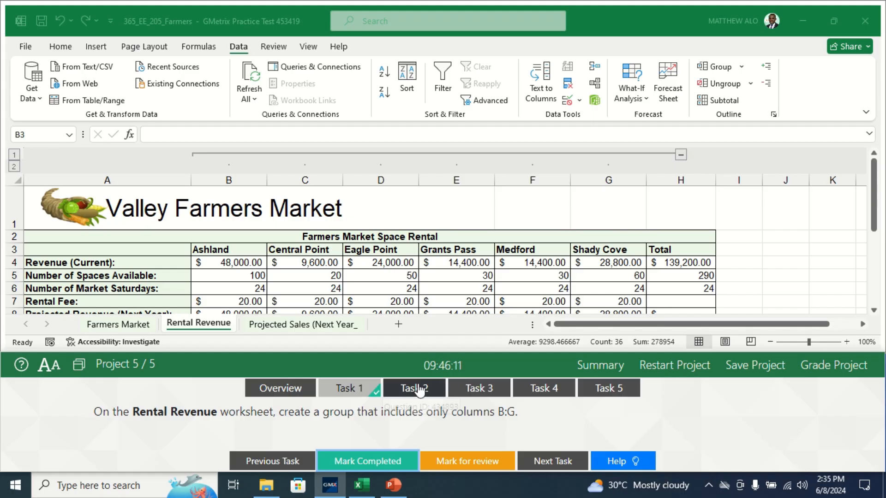
For Task 2, insert a Subtotal in range A3:E87 of the Farmers Market worksheet that sums Sales at each change in Location.
left_click(406, 388)
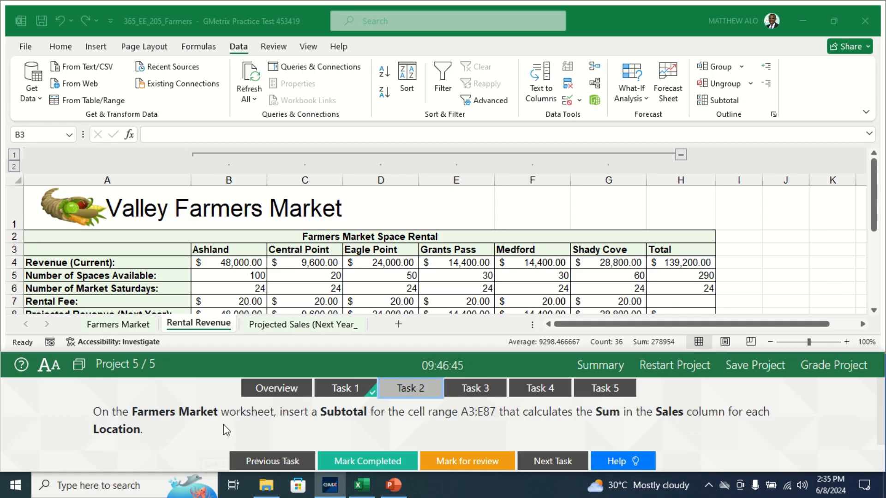
left_click(133, 326)
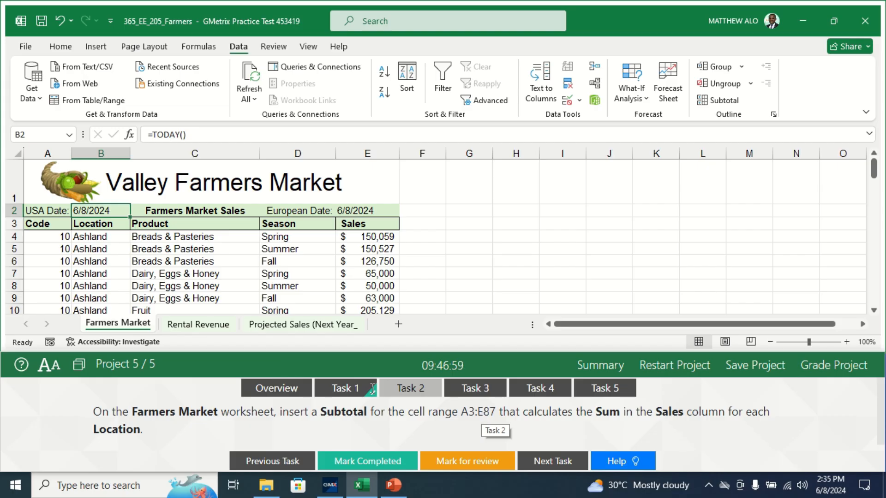
left_click(43, 225)
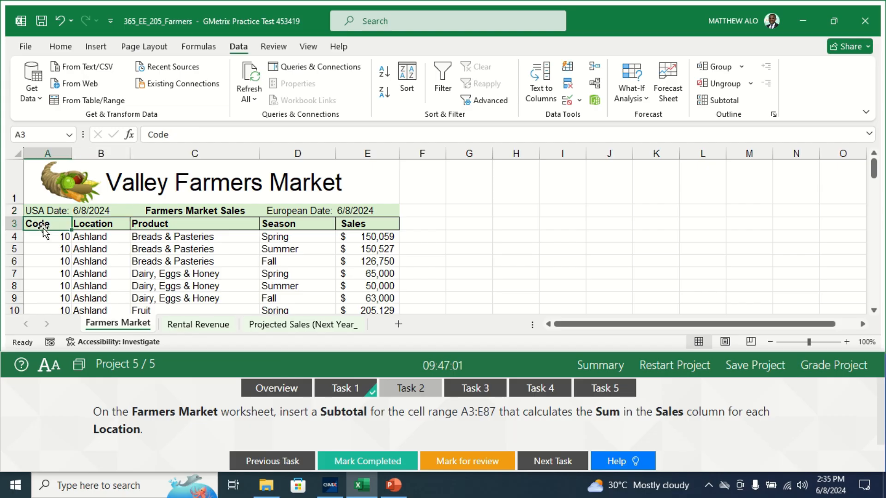
left_click_drag(43, 224, 355, 286)
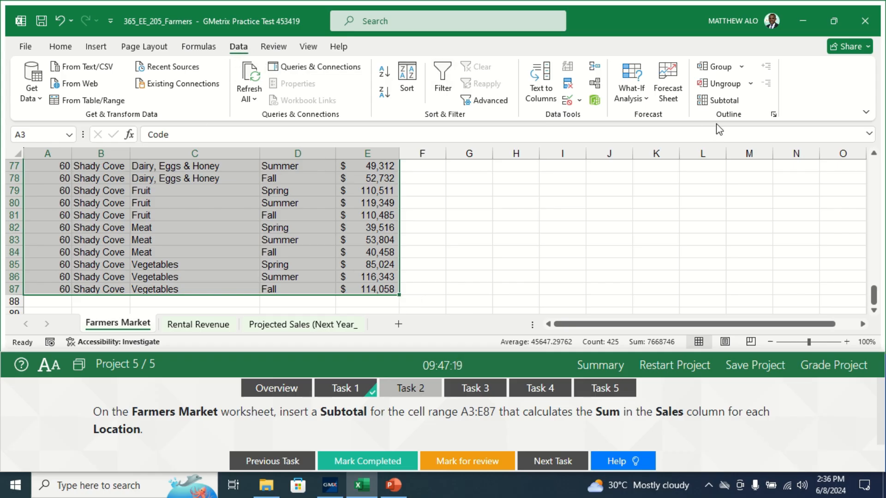
left_click(724, 100)
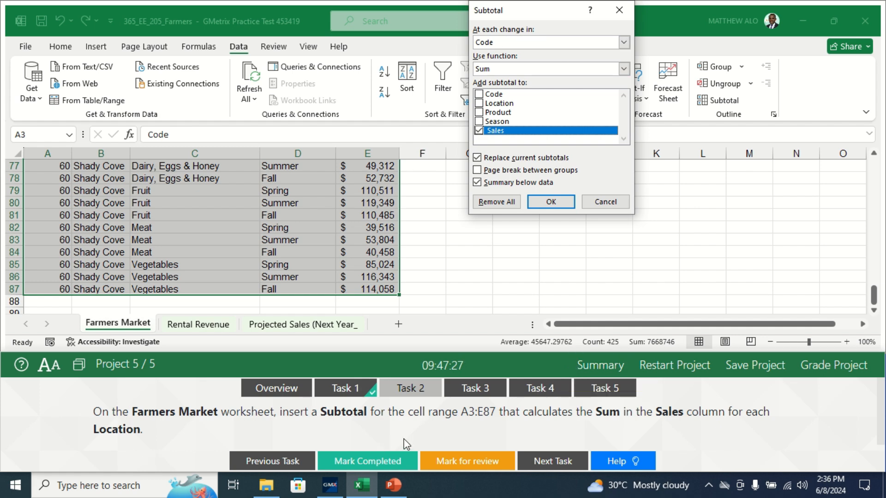
left_click(626, 43)
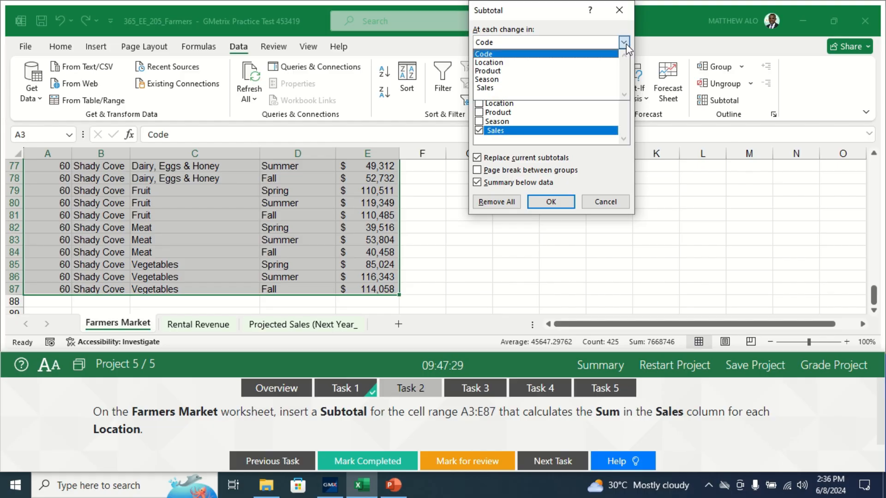
left_click(516, 65)
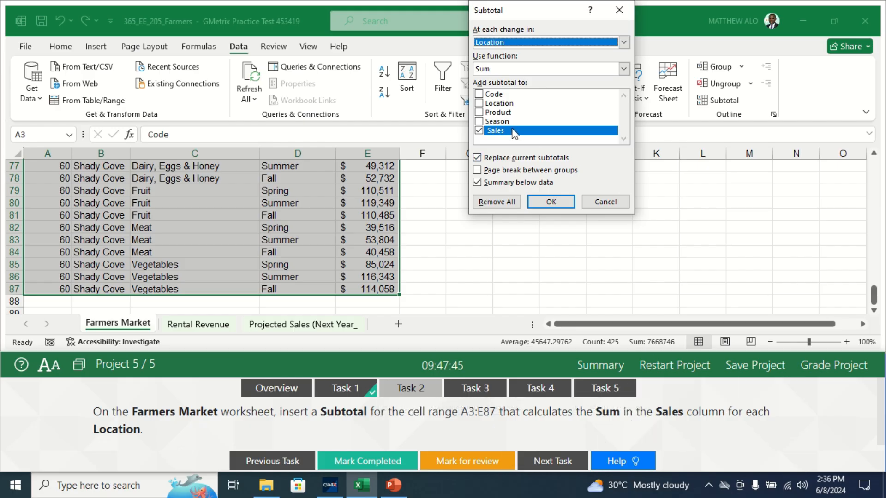
left_click(541, 201)
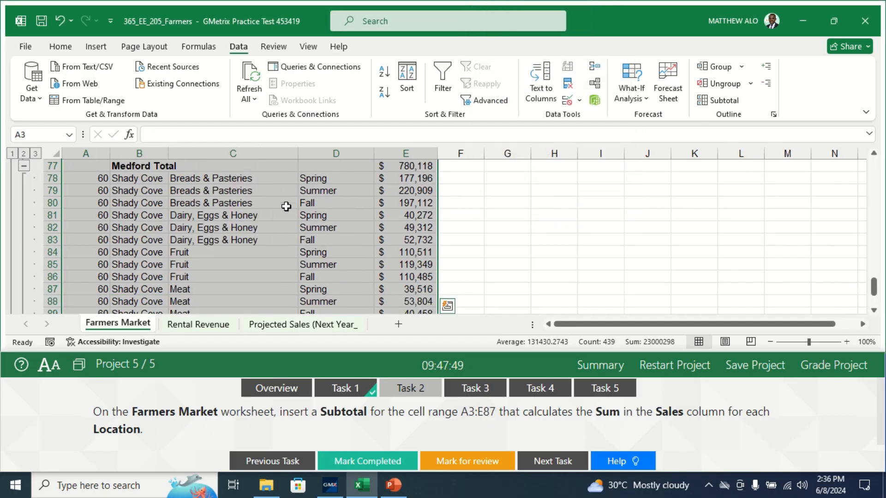
Look over the inserted location subtotals and mark Task 2 as completed.
left_click_drag(874, 286, 876, 229)
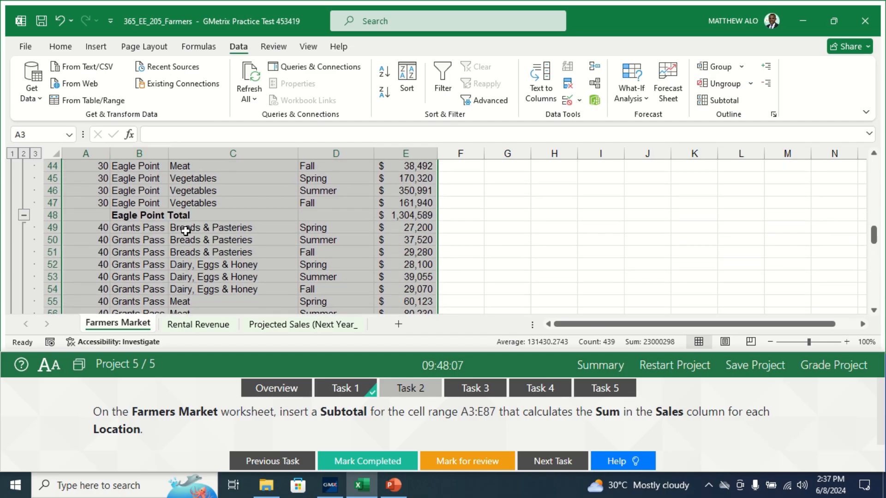
left_click_drag(874, 234, 860, 180)
left_click(562, 220)
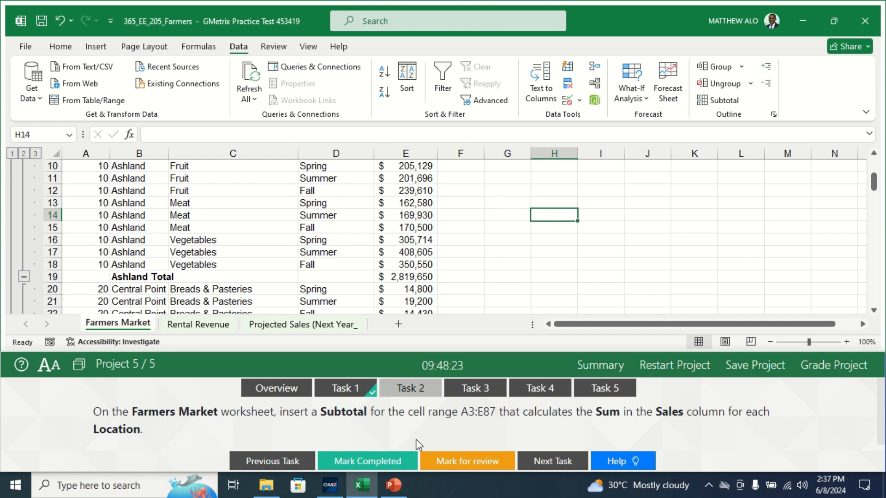
left_click(382, 463)
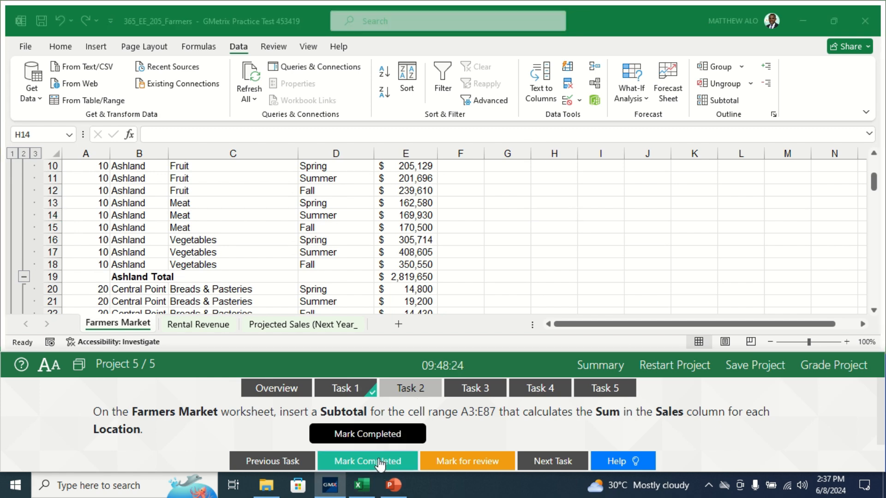
Show Task 3 and start Goal Seek on the Rental Revenue worksheet, keeping the Total column visible.
left_click(483, 393)
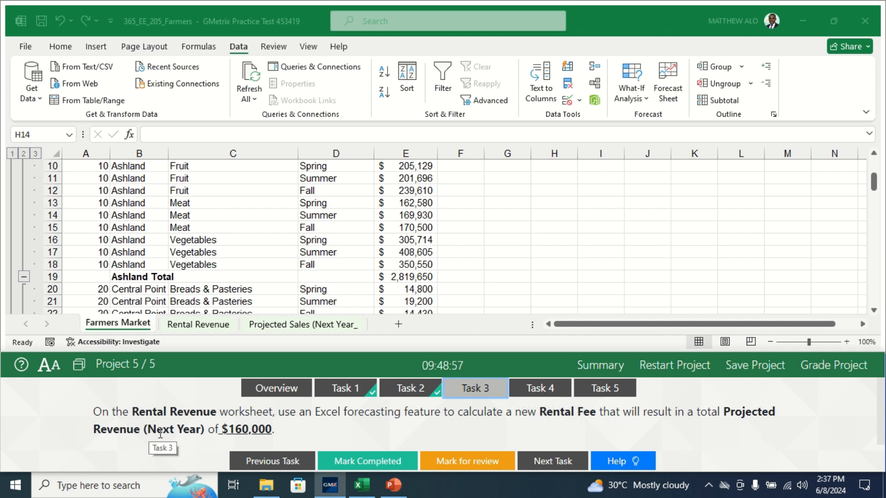
left_click(202, 328)
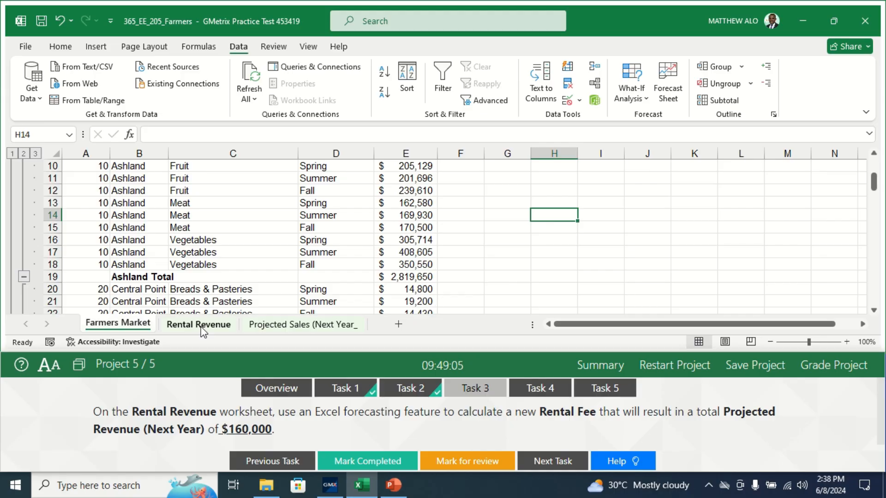
left_click(201, 325)
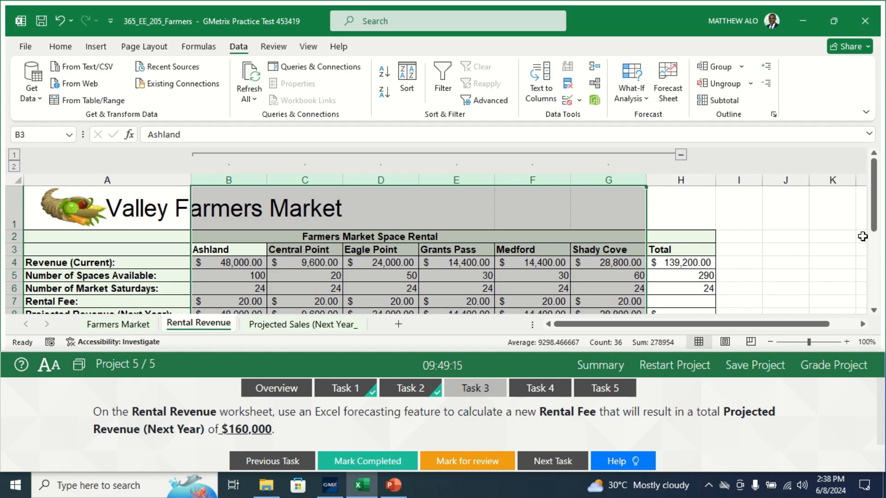
left_click_drag(875, 222, 876, 237)
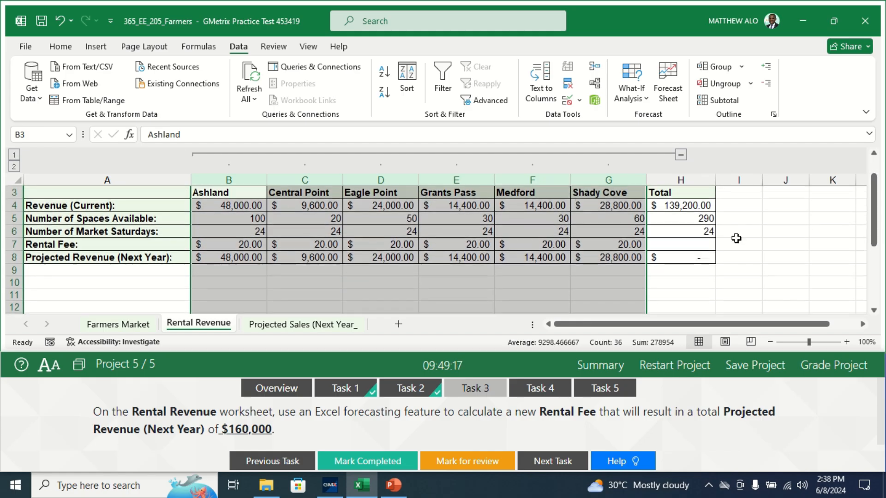
left_click(681, 244)
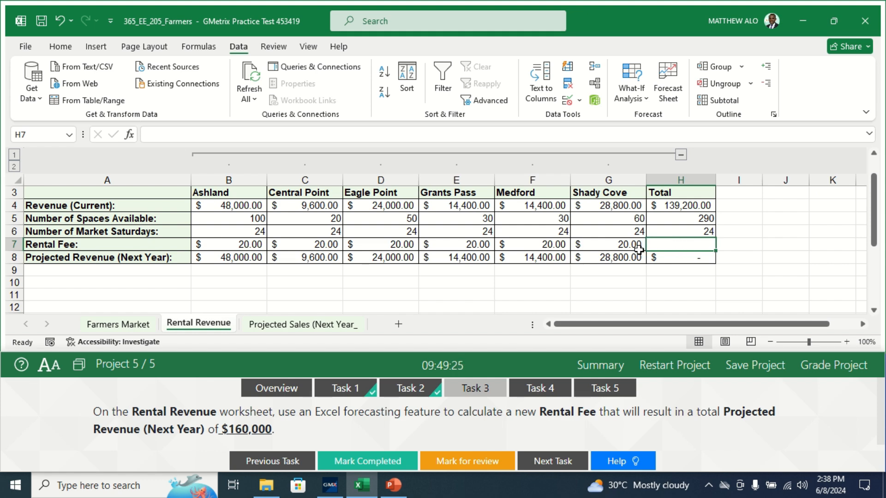
left_click(199, 47)
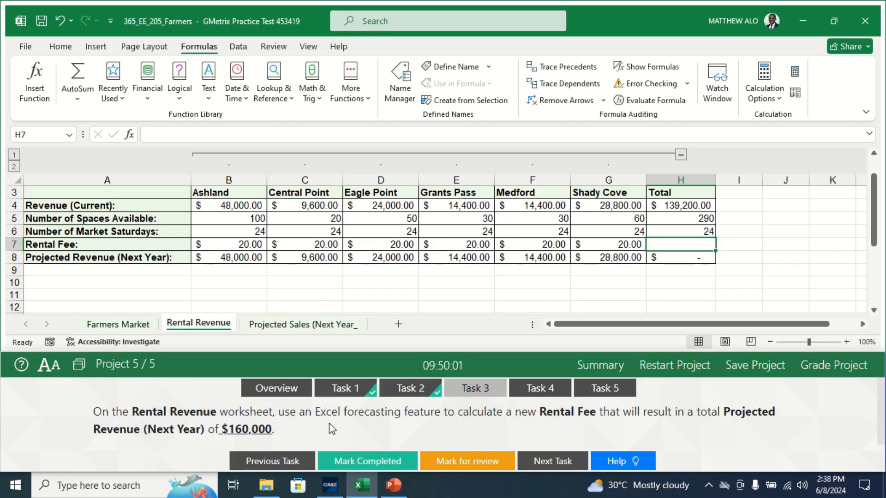
left_click(238, 47)
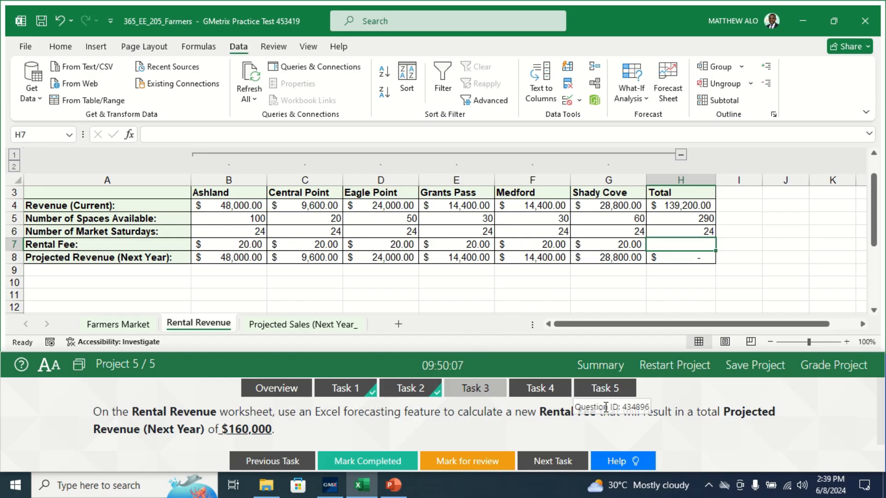
left_click(641, 100)
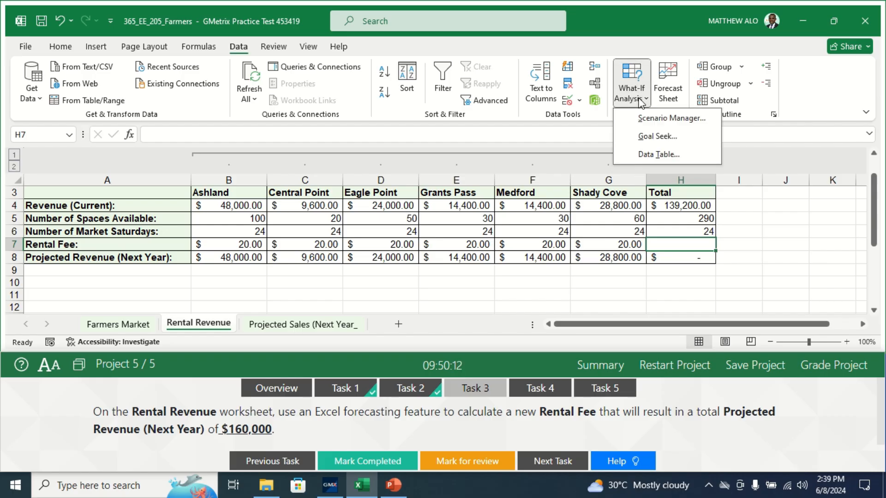
left_click(646, 138)
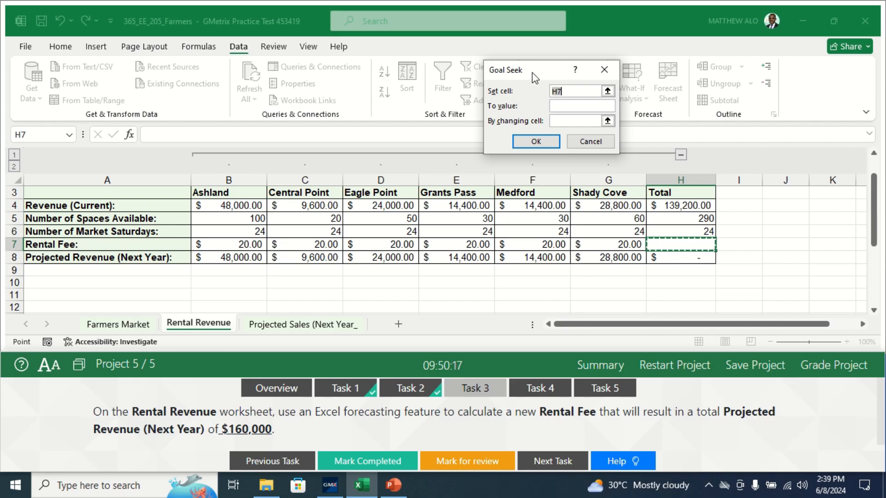
left_click_drag(533, 73, 447, 75)
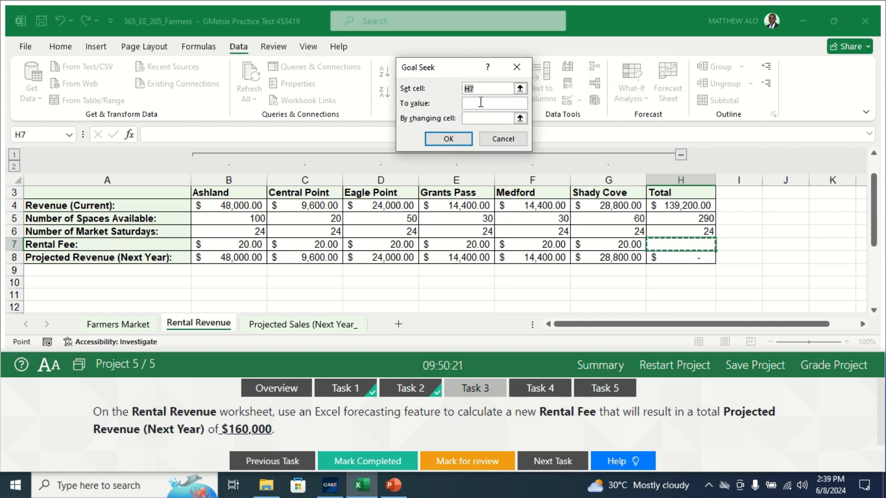
Run Goal Seek to set cell H8 to 160000 by changing cell H7, and keep the solution.
left_click(482, 88)
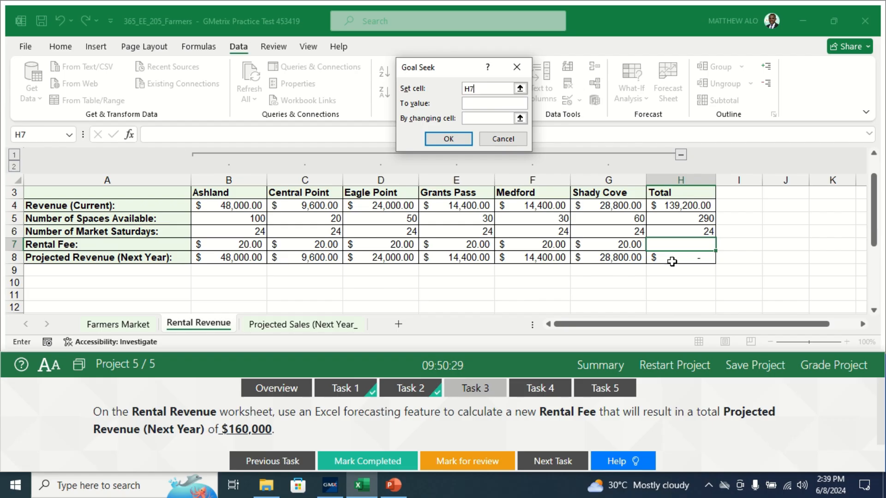
key("BackSpace")
type("8")
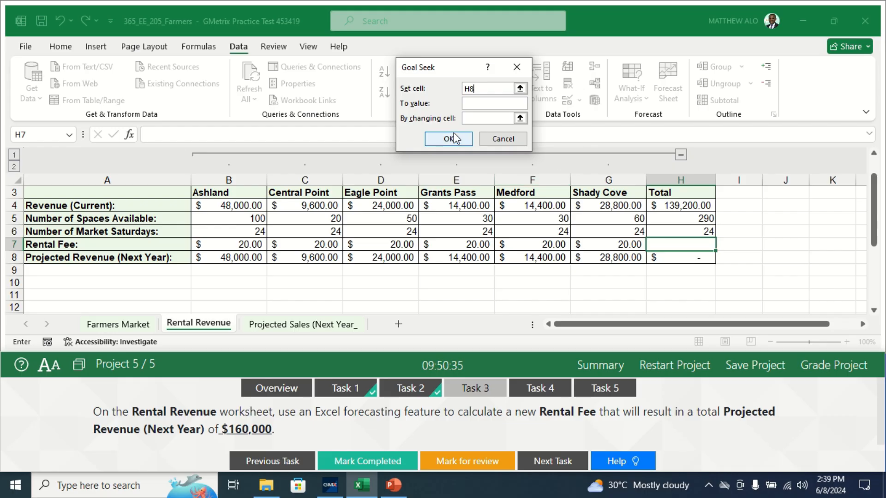
left_click(478, 106)
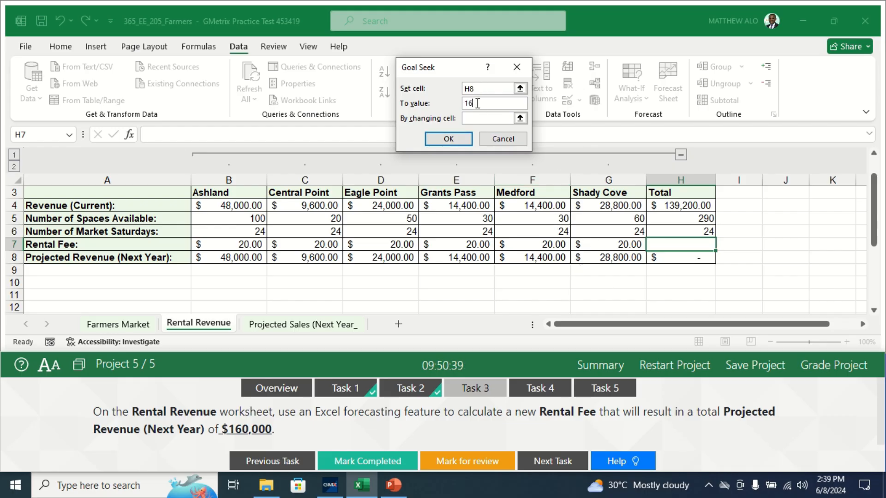
type("160000")
left_click(478, 118)
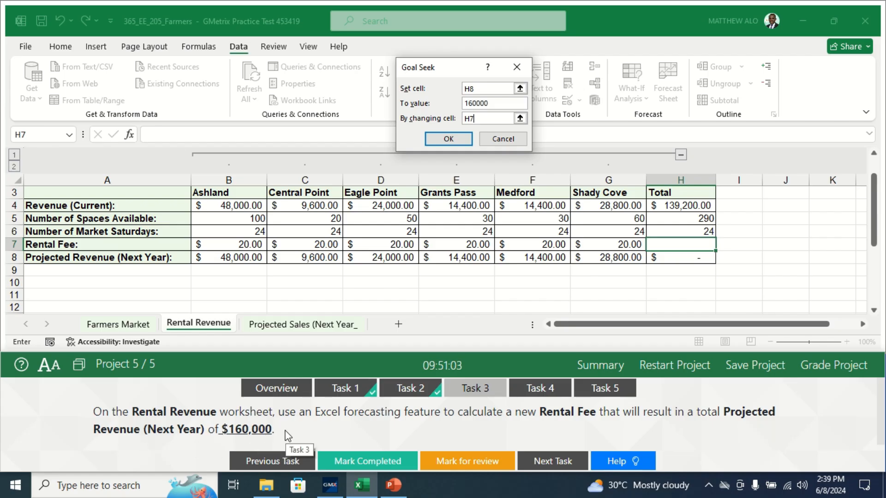
left_click(448, 139)
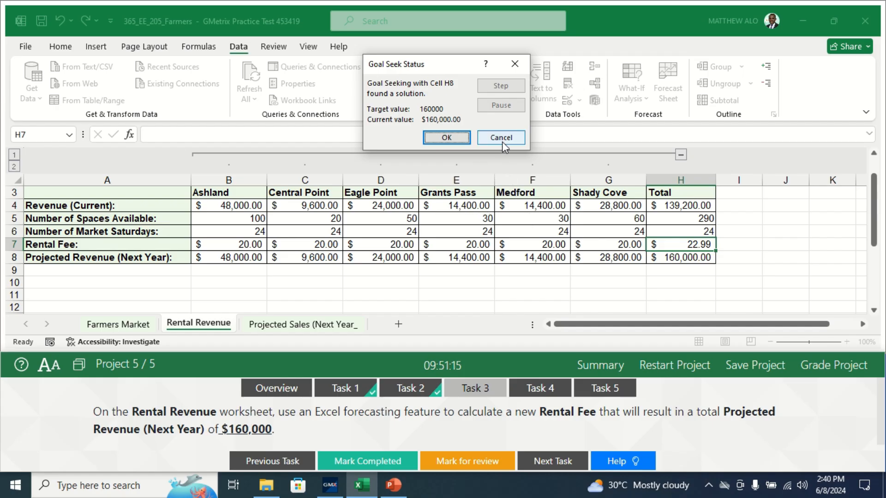
left_click(447, 138)
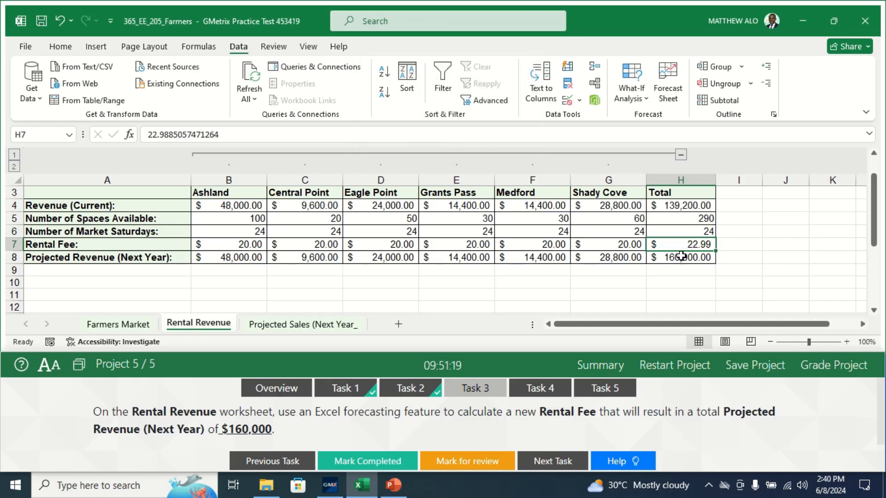
Mark Task 3 as completed and show Task 4 with the Rental Revenue worksheet active.
left_click(349, 465)
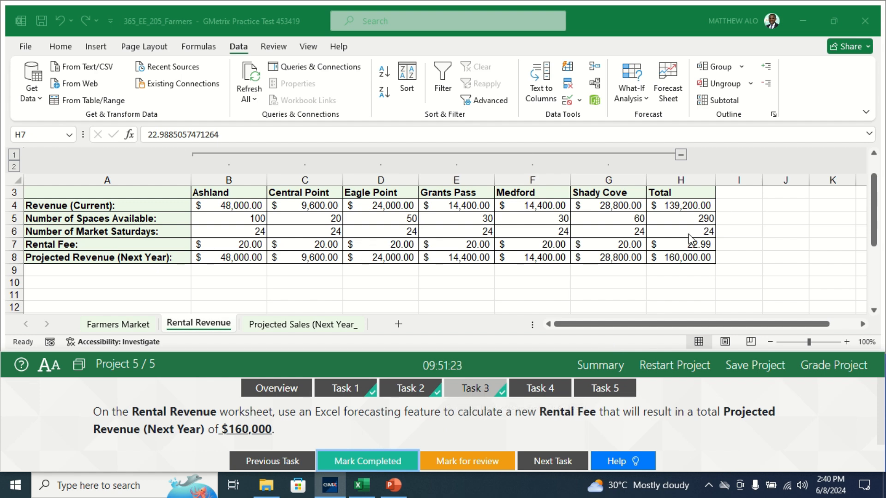
left_click(540, 388)
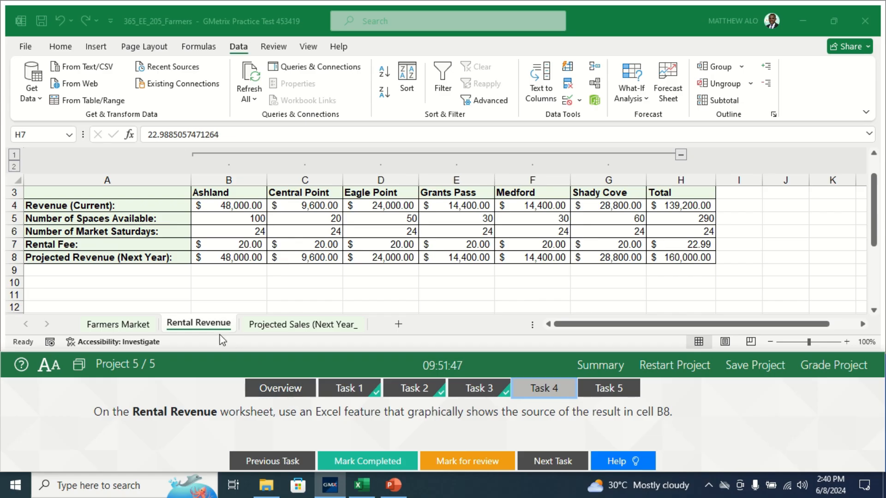
left_click(206, 331)
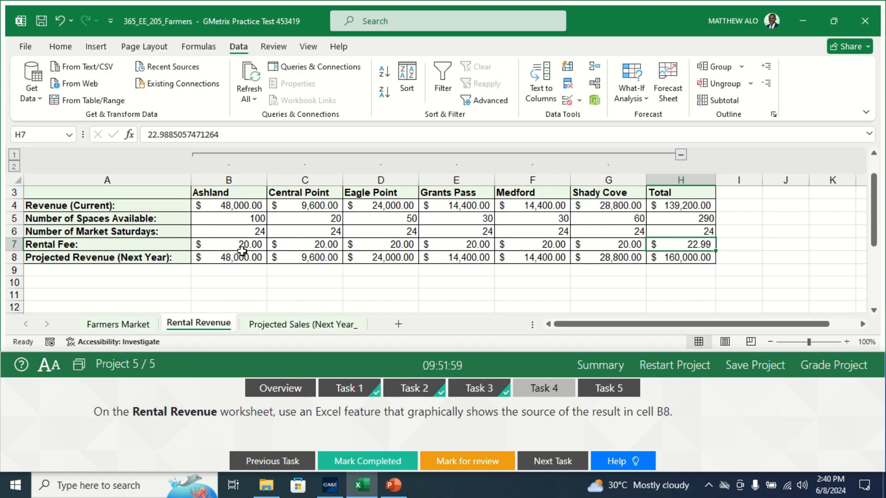
Trace the precedents of cell B8 on the Rental Revenue worksheet and mark Task 4 as completed.
left_click(226, 258)
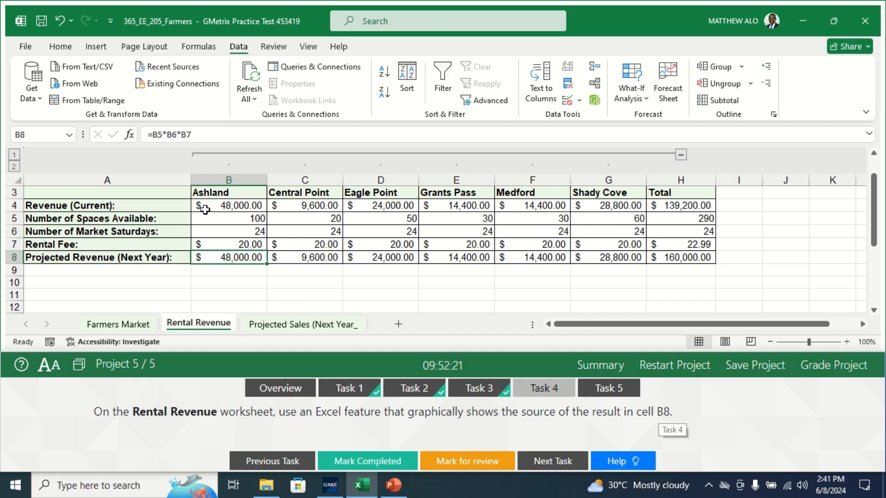
left_click(199, 47)
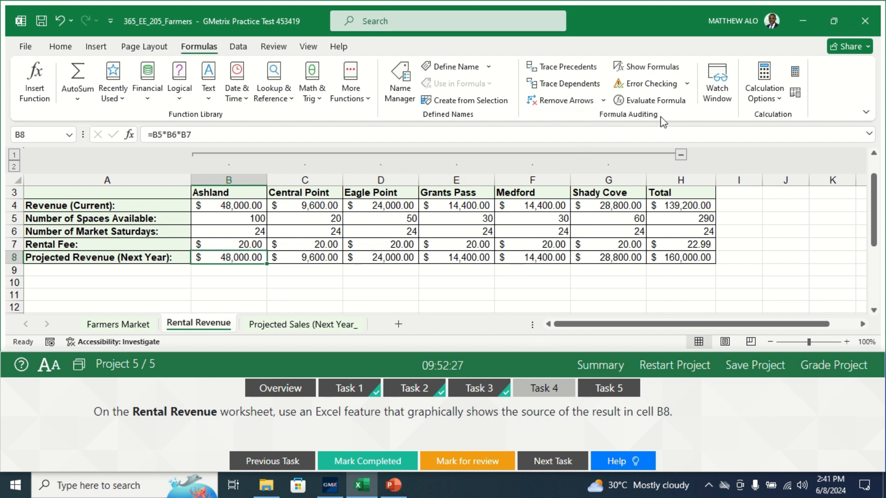
left_click(559, 71)
left_click(356, 463)
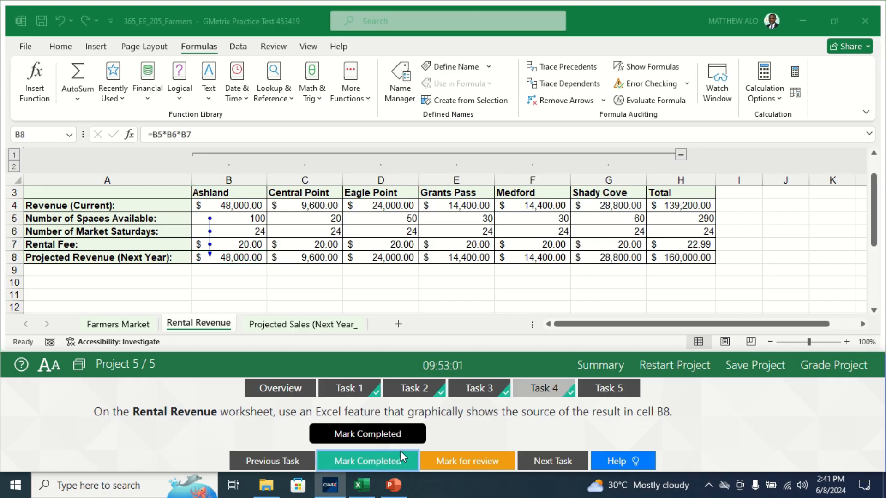
Show Task 5 and start inserting a calculated field in the PivotTable on the Projected Sales (Next Year) worksheet.
left_click(606, 389)
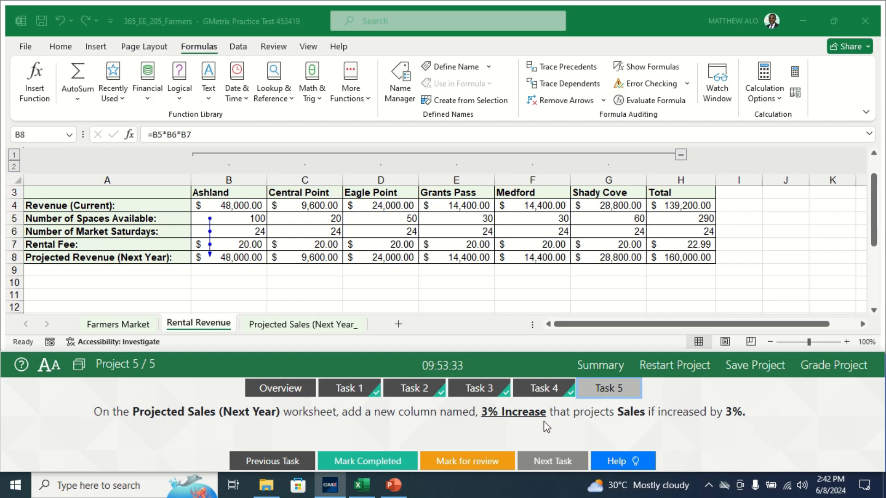
left_click(315, 325)
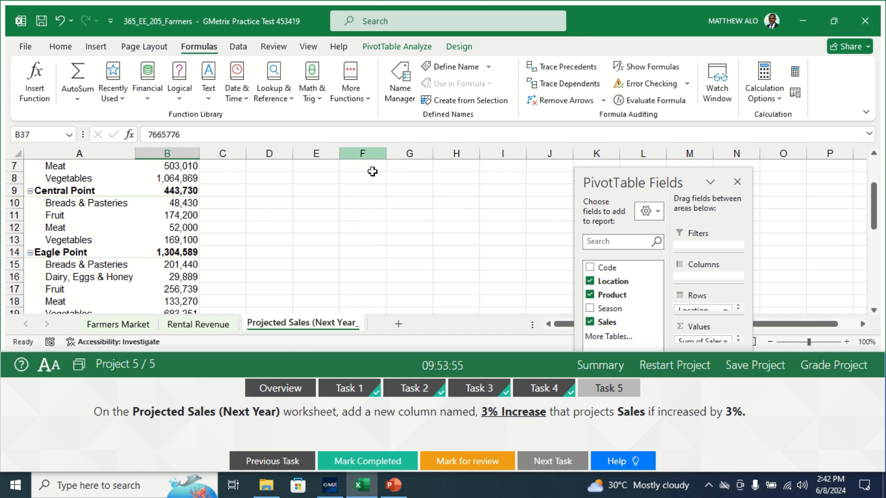
left_click(394, 50)
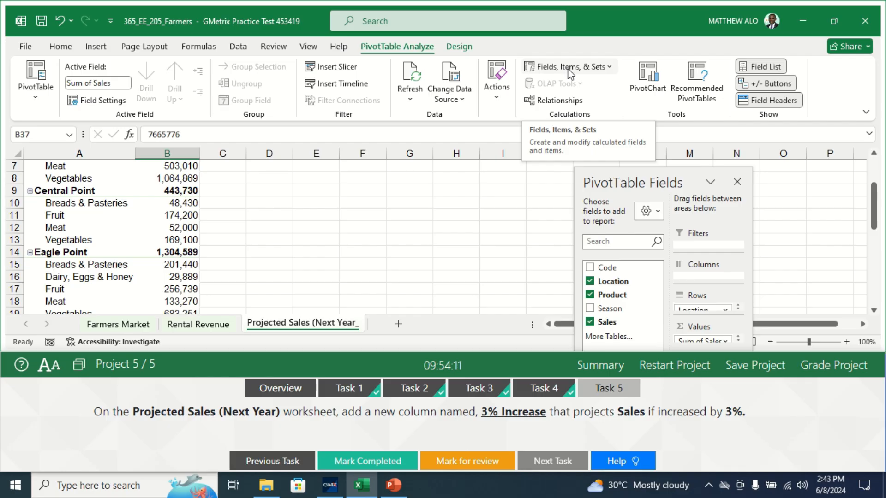
left_click(597, 70)
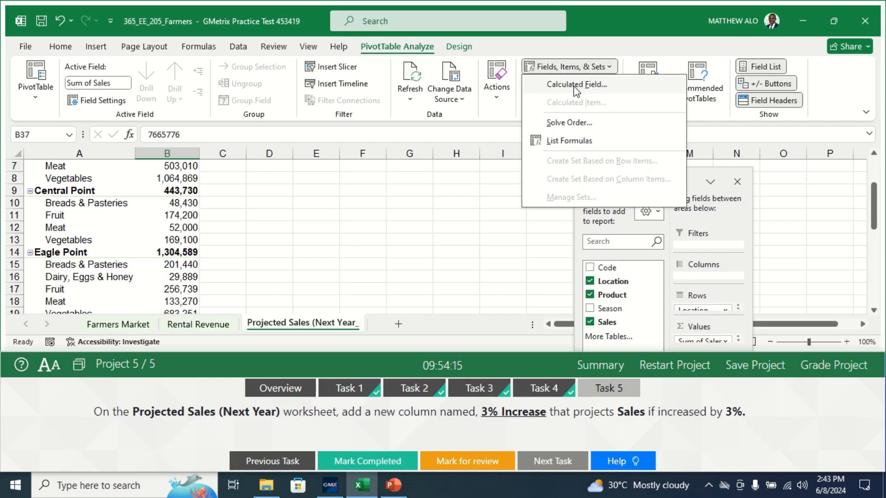
left_click(576, 88)
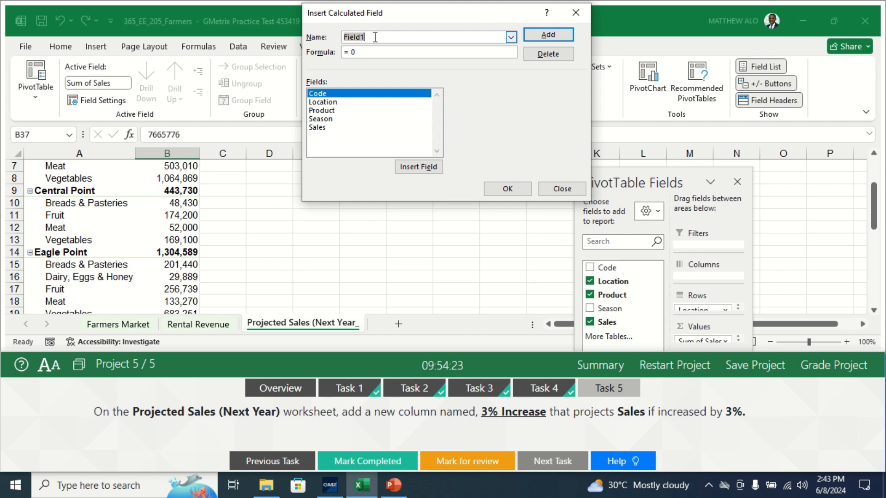
Name the calculated field 3% Increase, give it the formula =(Sales*3%)+Sales, and insert it into the PivotTable.
key("BackSpace")
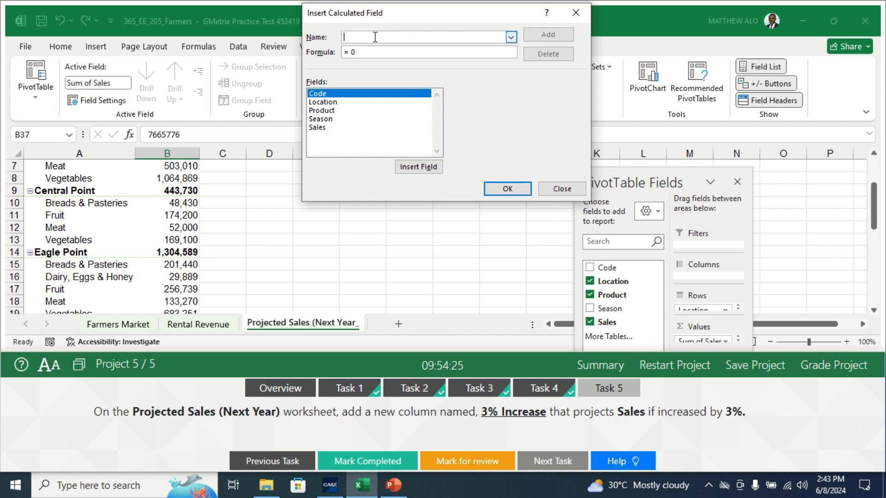
type("3")
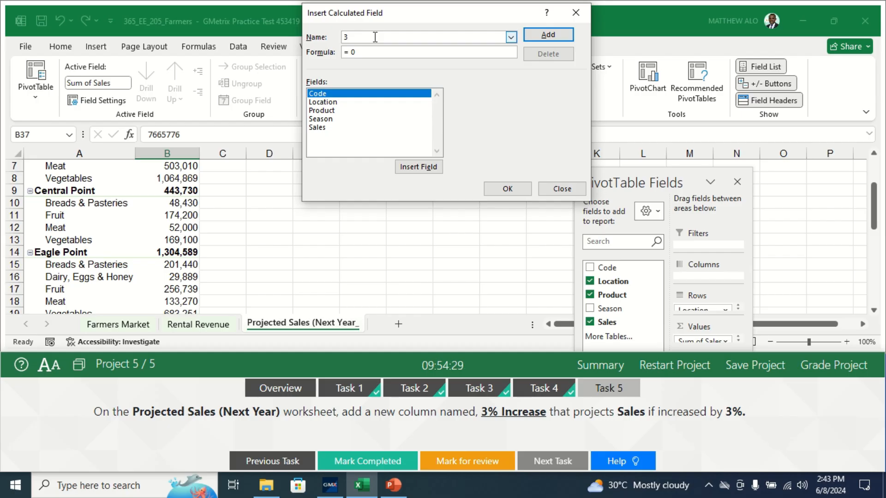
type("% Increase")
left_click(365, 51)
type("=")
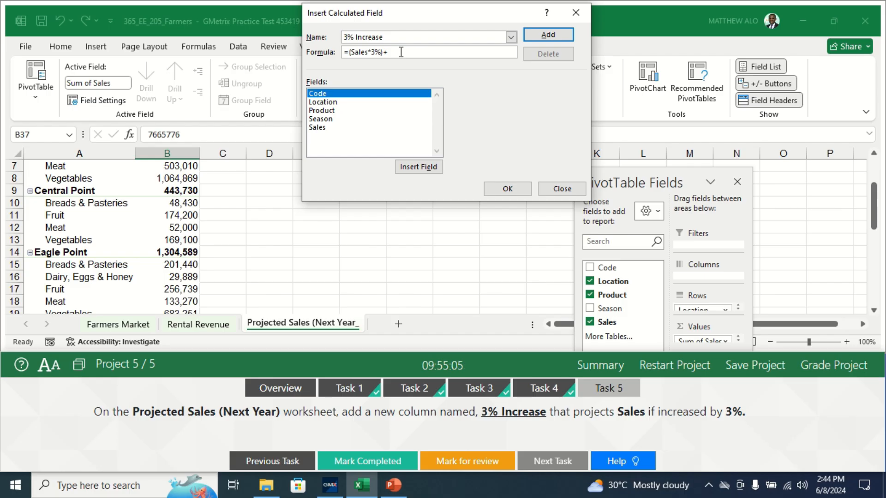
type("ales")
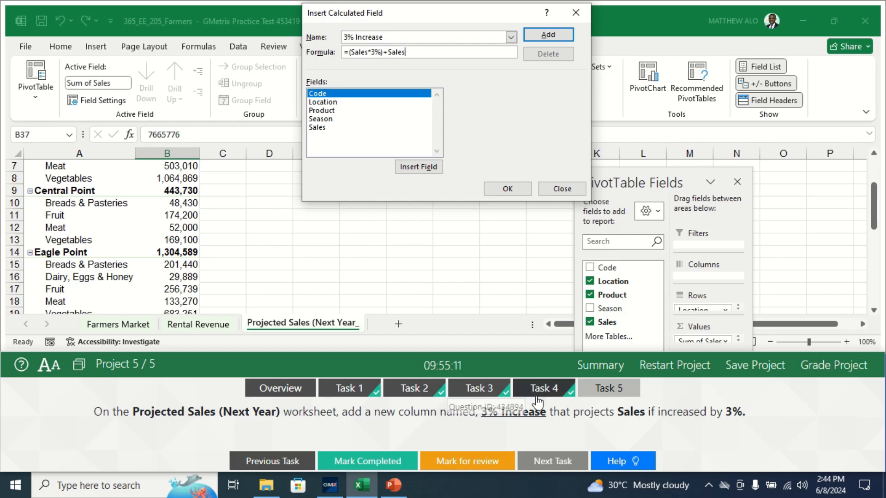
left_click(317, 129)
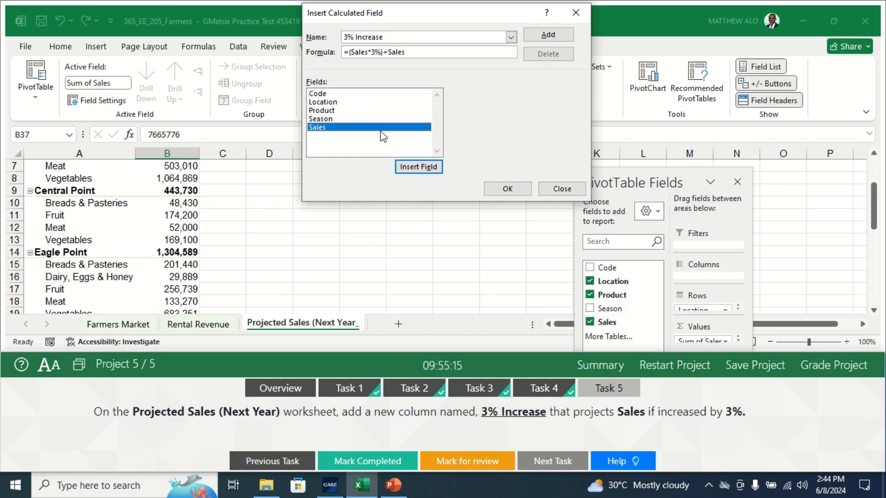
left_click(507, 189)
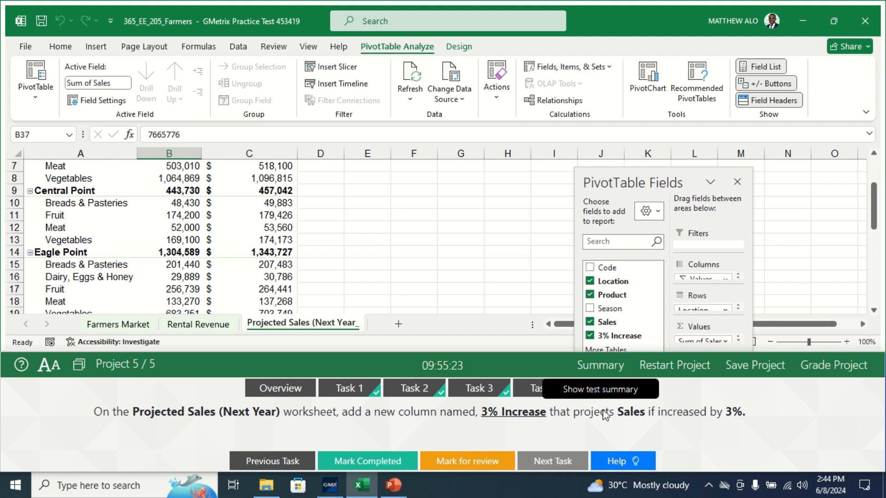
Mark Task 5 as completed and submit the project for grading.
left_click(343, 462)
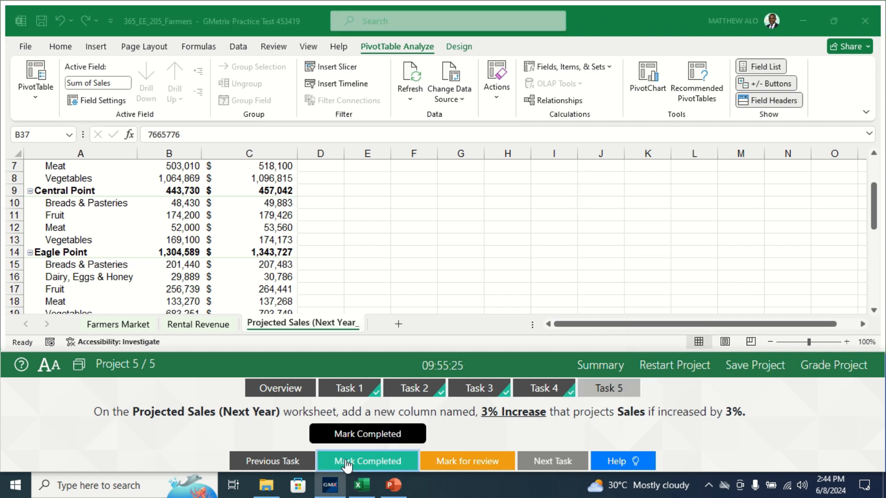
left_click(875, 203)
left_click_drag(876, 203, 876, 171)
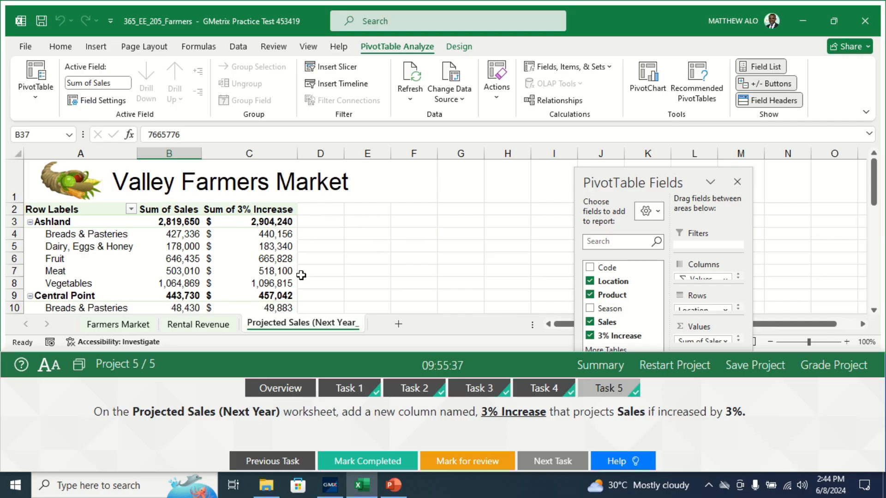
mouse_move(876, 194)
left_mouse_down()
mouse_move(876, 217)
mouse_move(881, 185)
left_mouse_up()
left_click(838, 365)
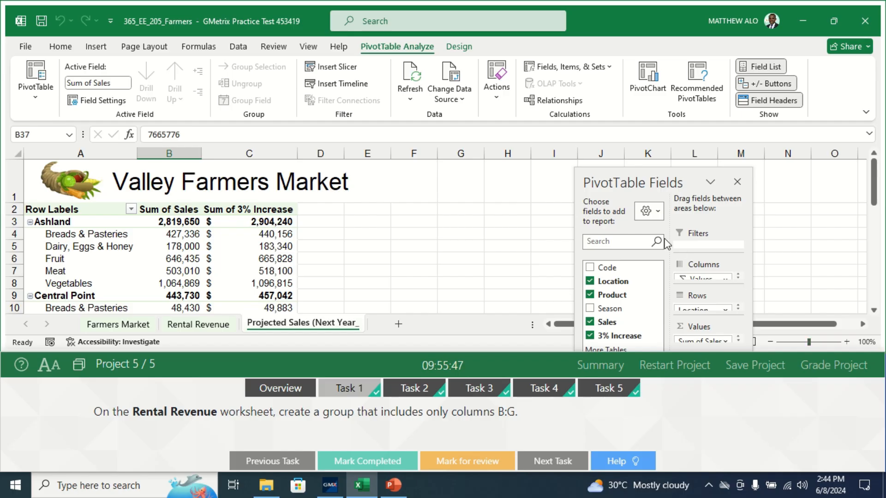